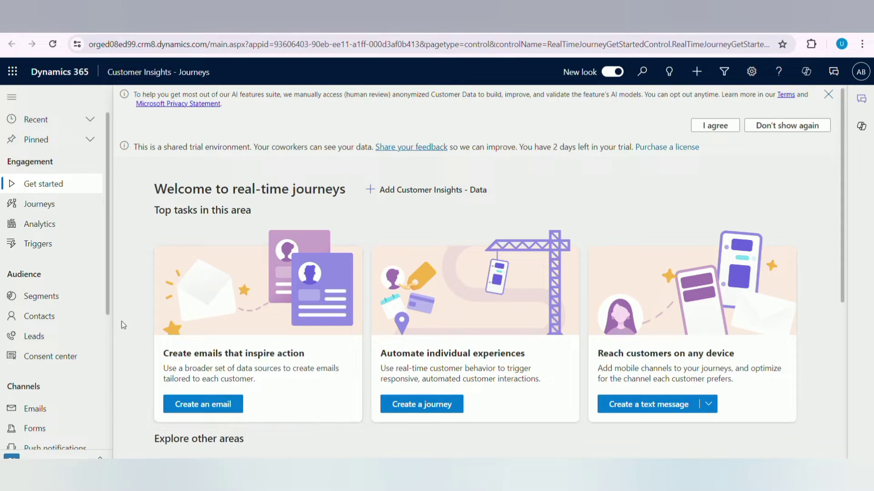
Go to Channels > Emails to show the All Emails list of three existing emails.
scroll(41, 346, "down", 2)
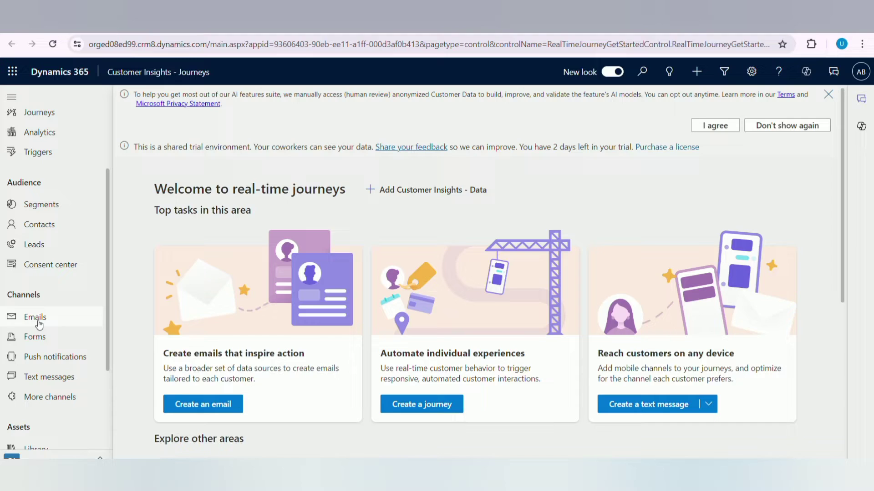
left_click(39, 324)
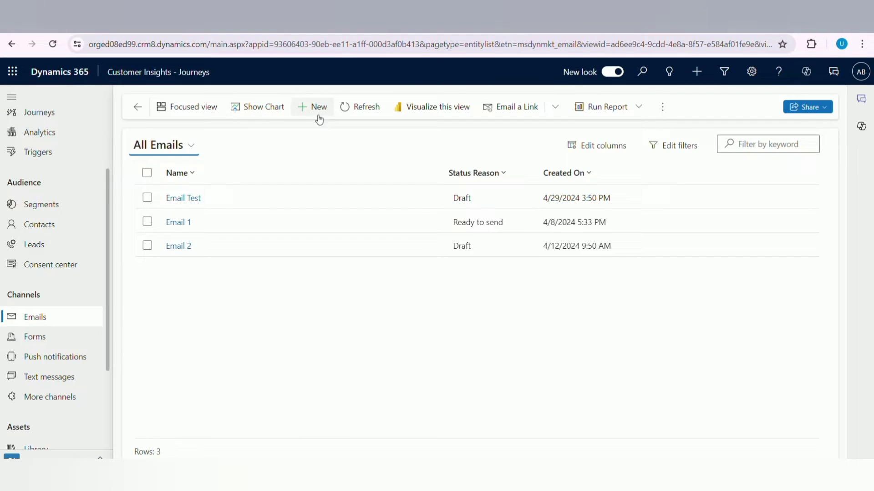
Create a new email from the 'Form. Function. Fit. Fabulous.' New product template.
left_click(310, 111)
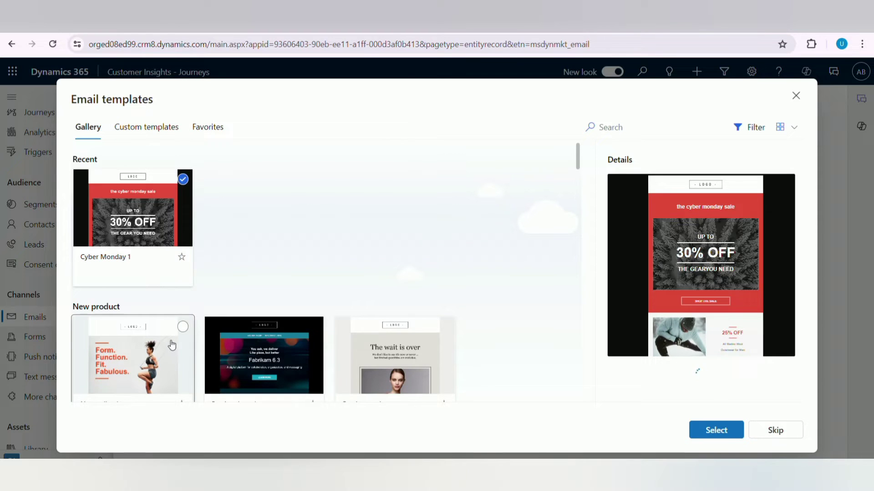
left_click(171, 345)
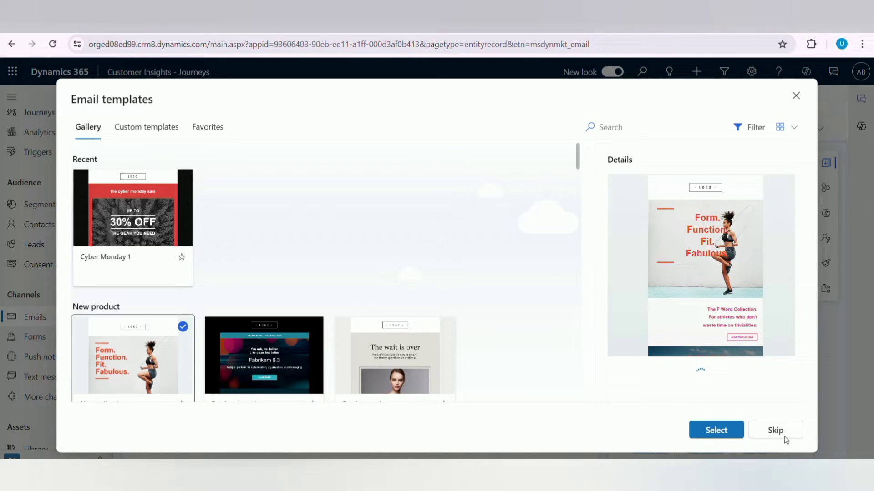
left_click(717, 431)
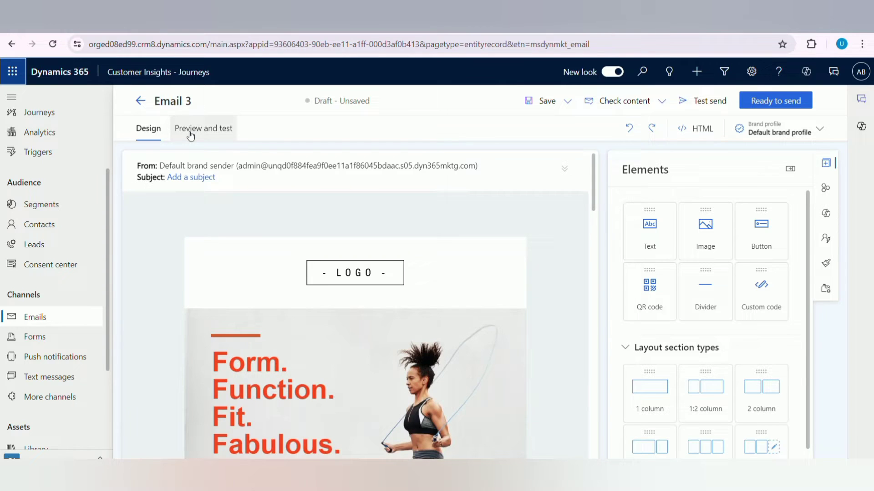
scroll(397, 300, "down", 15)
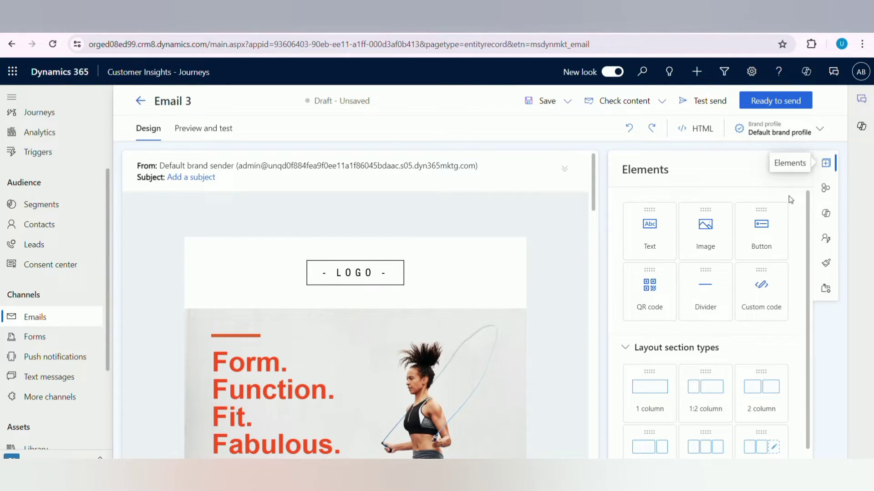
left_click(825, 162)
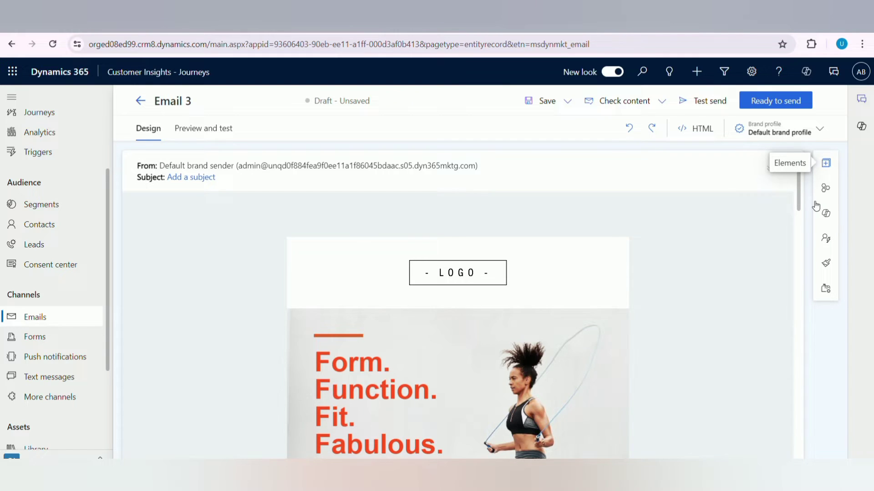
left_click(826, 164)
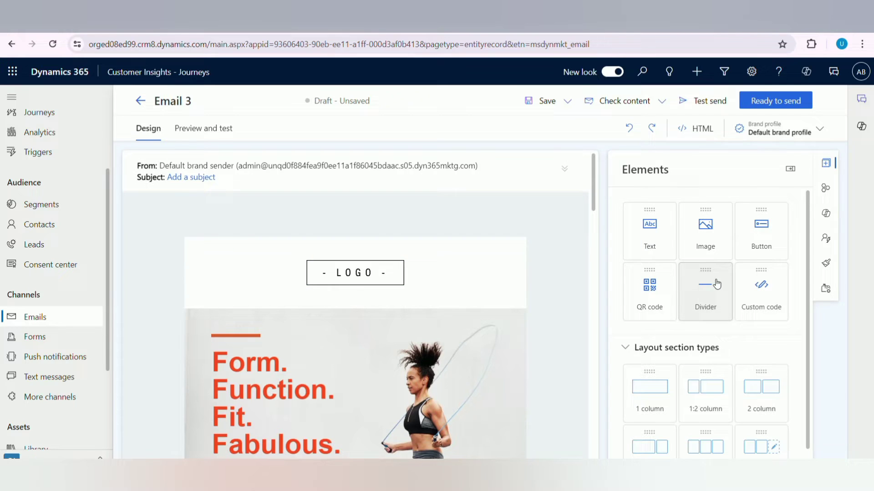
Place a full-width 2px divider under the logo placeholder, coloured with a used colour.
left_click_drag(712, 286, 364, 302)
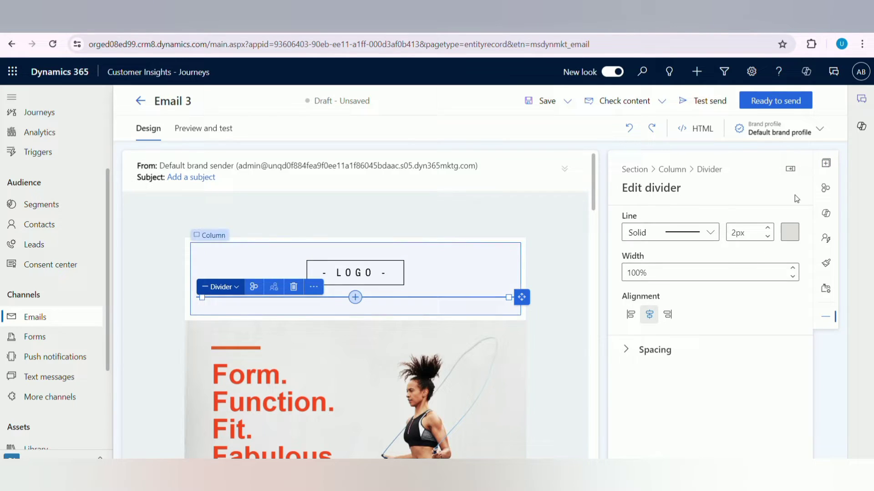
left_click(790, 232)
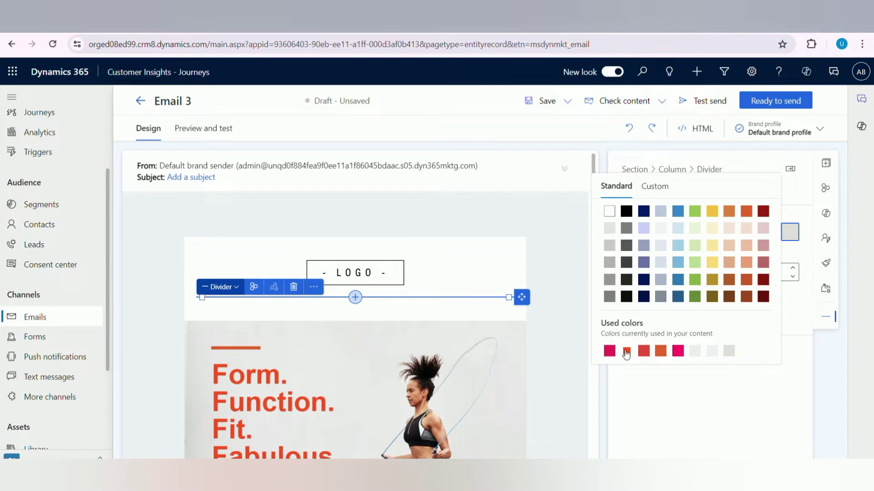
left_click(526, 196)
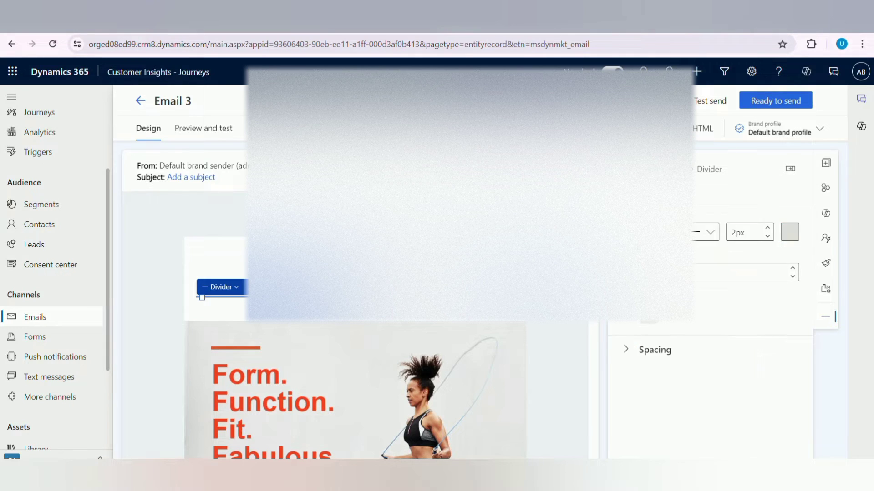
left_click(494, 376)
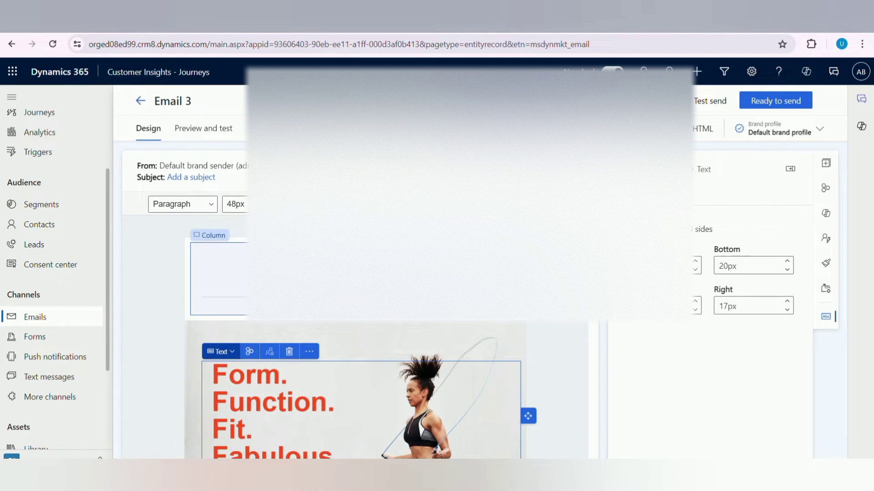
Select the header logo image and choose Upload to replace it with a new file.
left_click(210, 235)
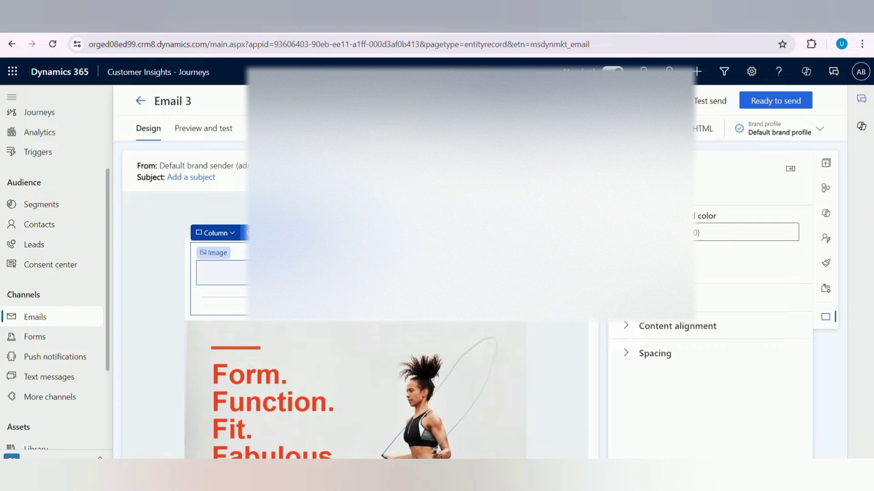
left_click(222, 273)
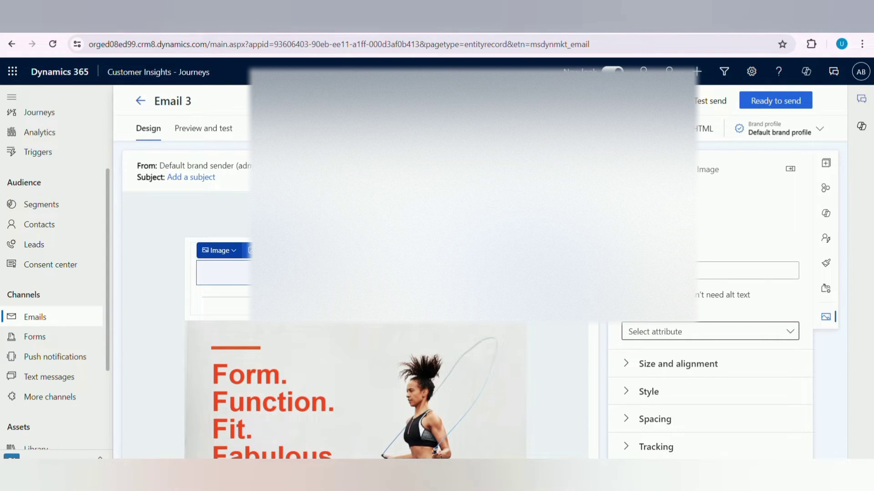
left_click(779, 229)
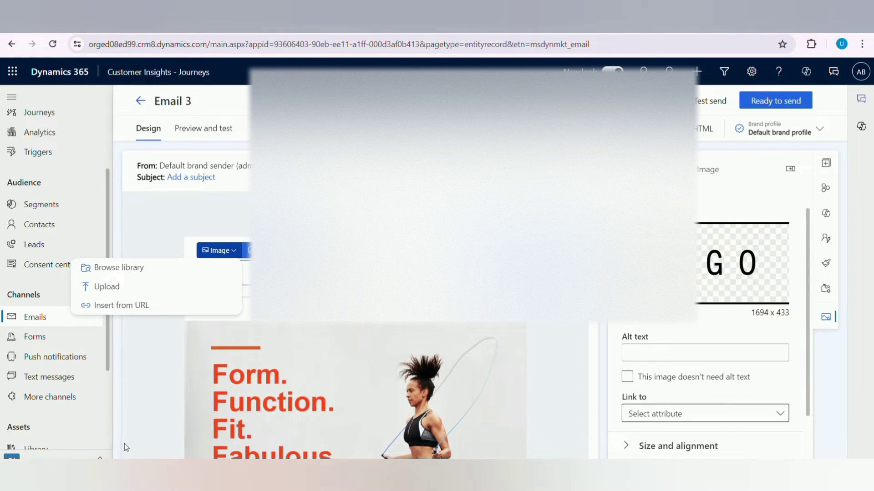
left_click(113, 288)
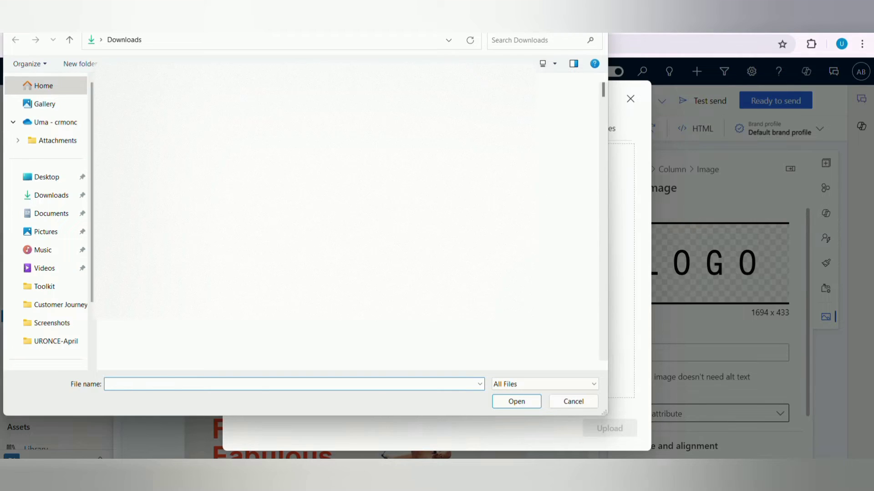
Search Downloads for 'crmonce logo' and add crmonce latest logo (1).jpg to the upload list.
left_click(45, 195)
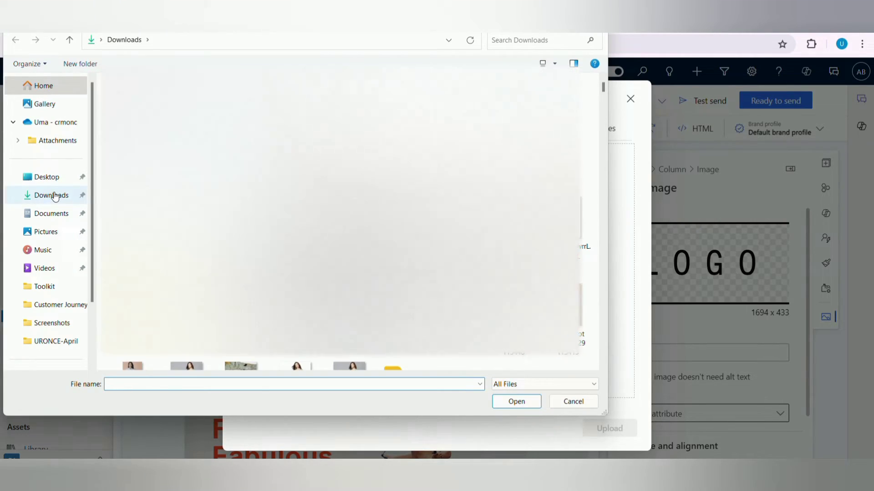
left_click(557, 42)
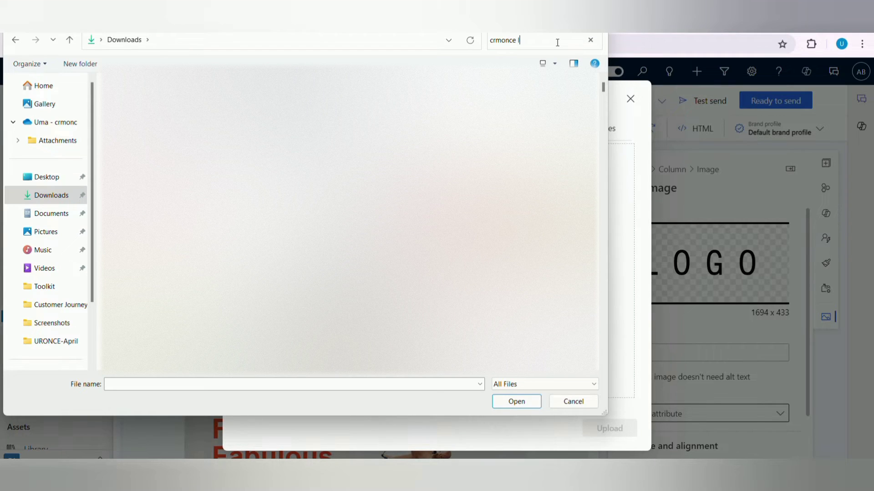
type("crmonce logo")
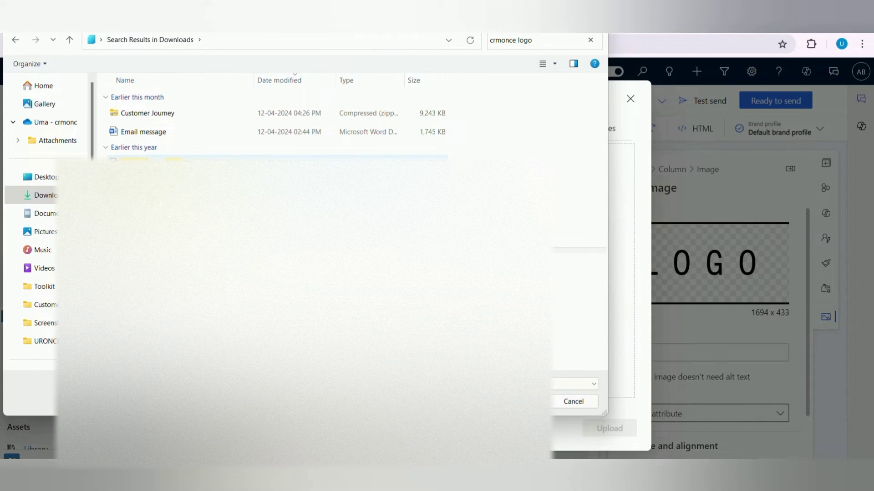
double_click(407, 207)
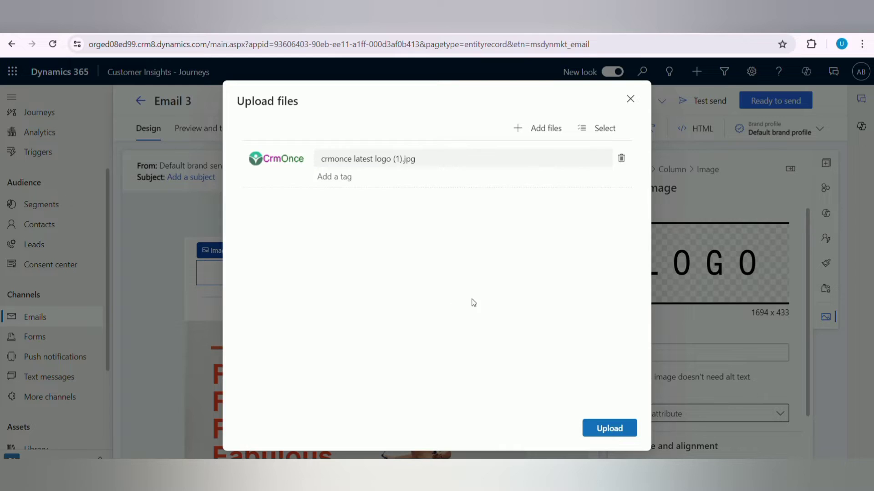
Upload crmonce latest logo (1).jpg as the header logo and close the upload dialog.
left_click(614, 433)
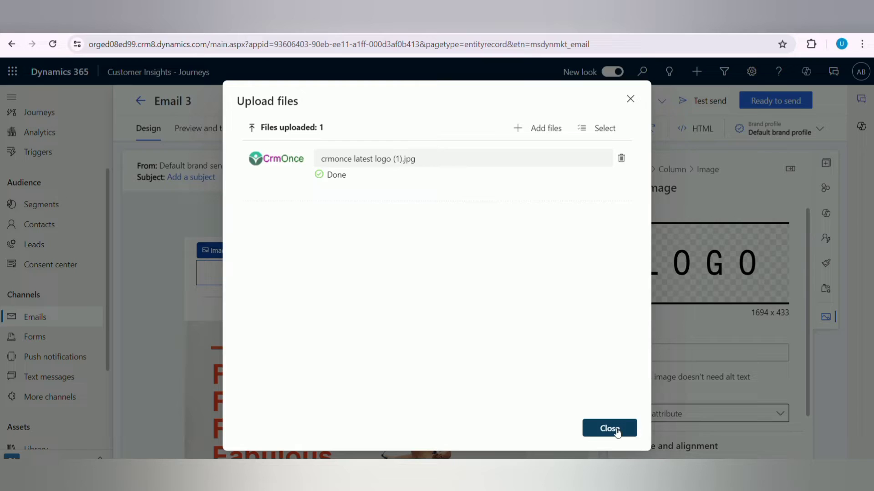
key("Escape")
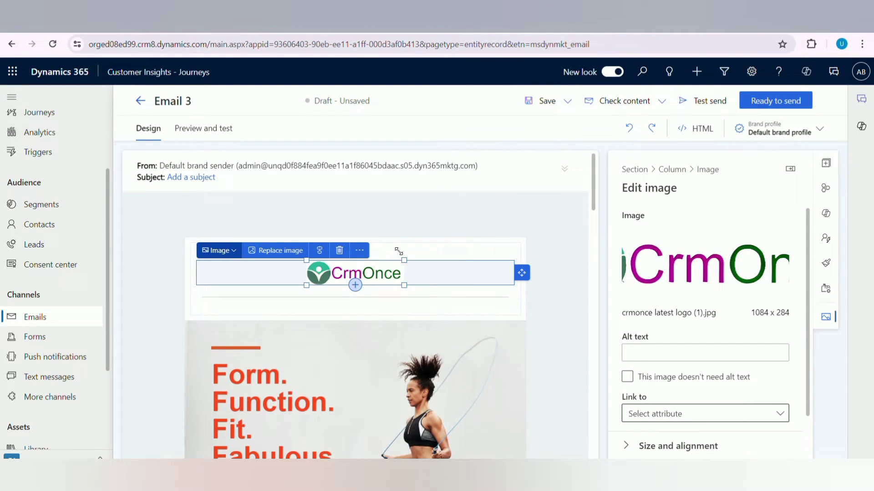
Add a Text element under the F Word Collection heading reading 'Testing purpose'.
left_click(827, 164)
scroll(542, 321, "down", 10)
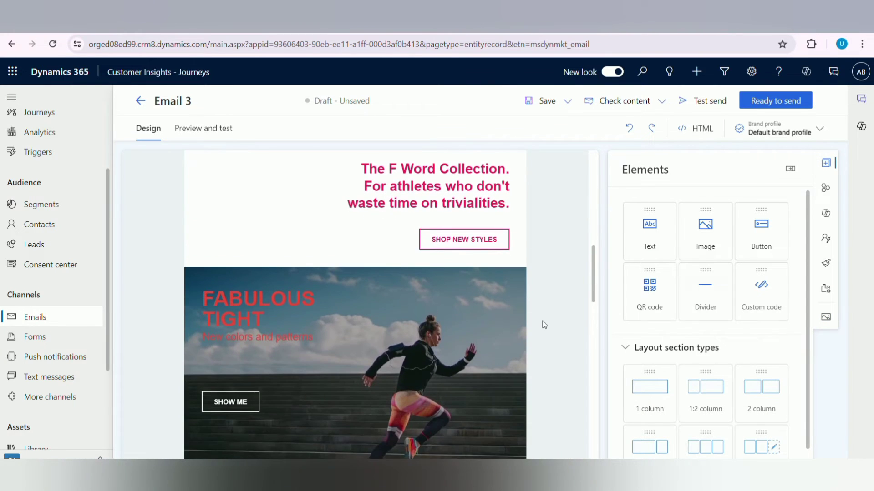
left_click_drag(655, 247, 460, 234)
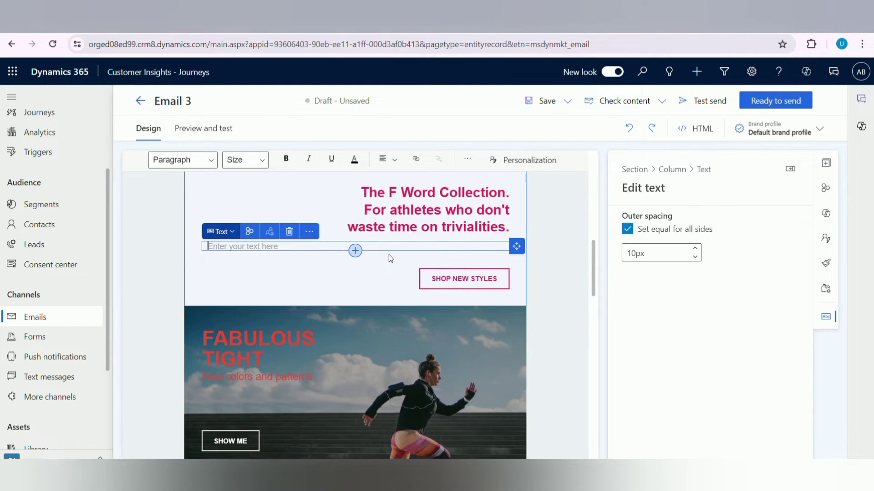
type("Testing purpose")
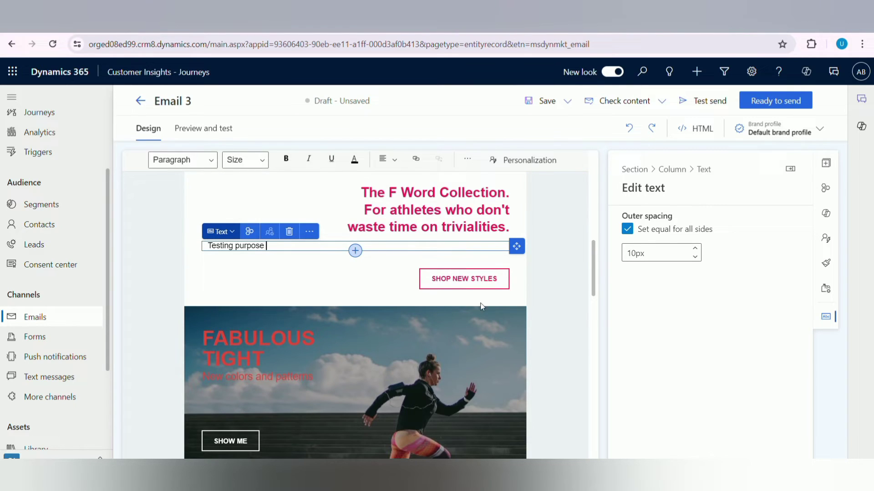
Append a {{FirstName}} personalization placeholder using Contact as the audience.
left_click(537, 161)
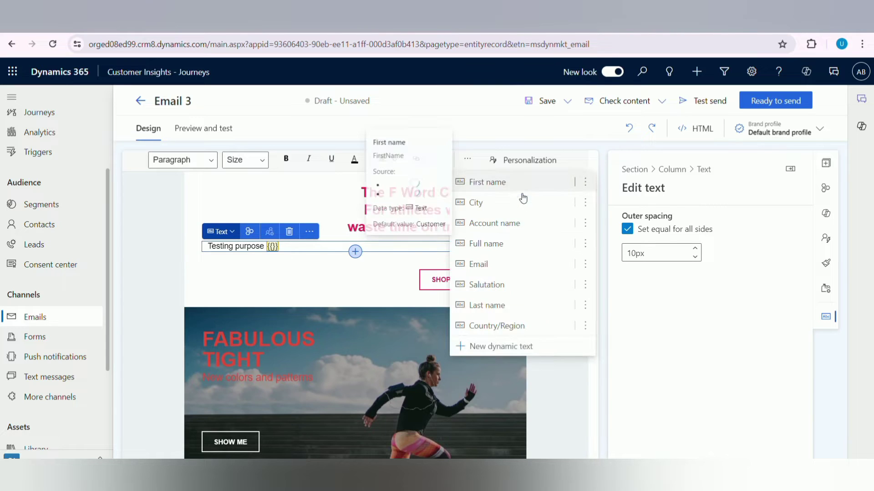
left_click(459, 183)
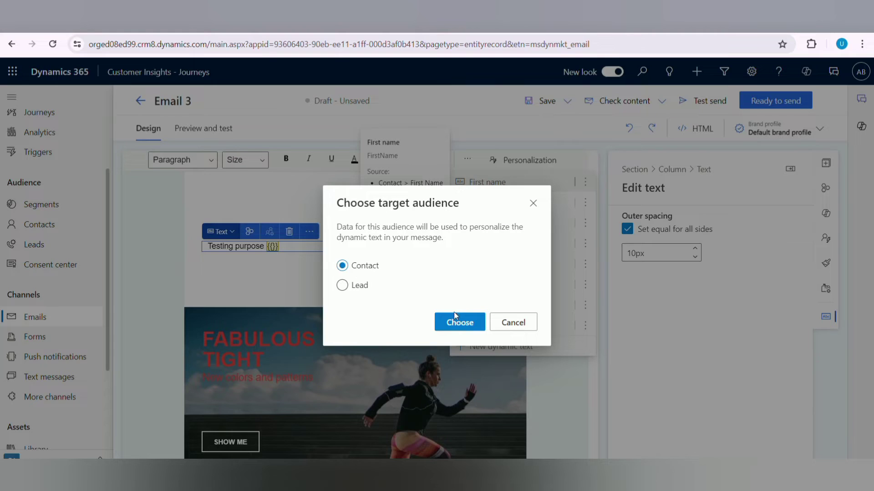
left_click(471, 323)
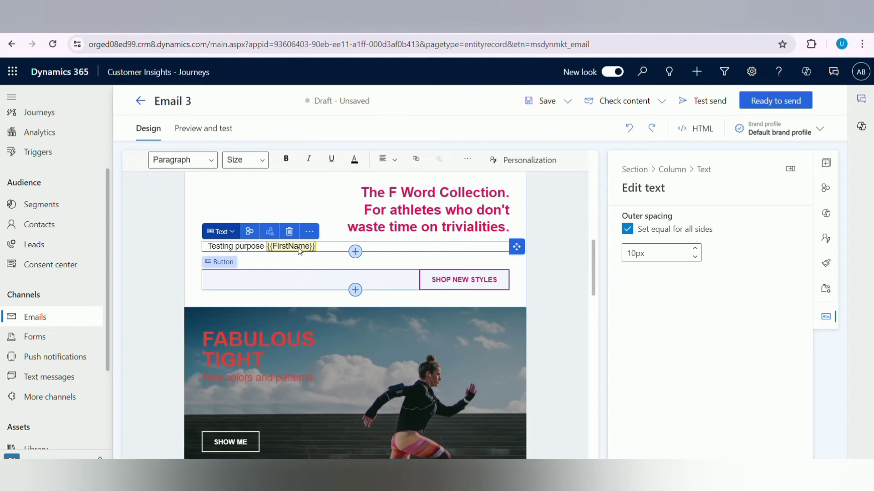
scroll(497, 310, "up", 10)
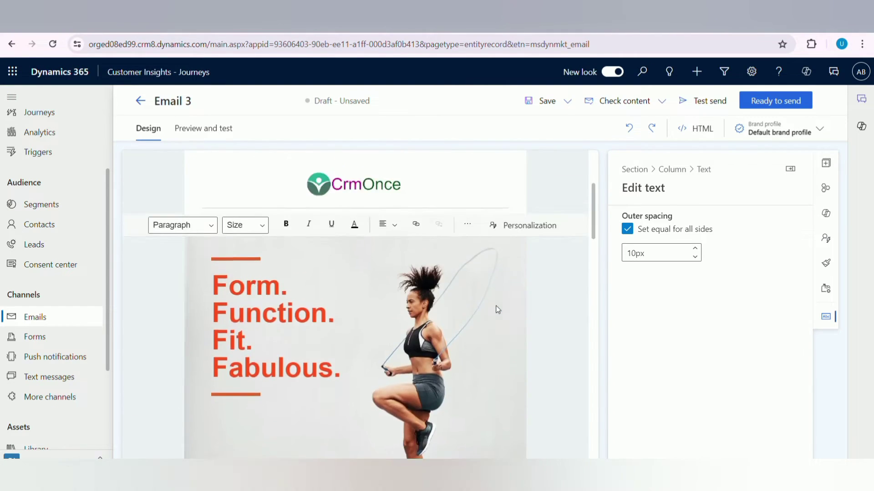
On Preview and test, view Email 3 at Tablet portrait, then Tablet landscape size.
left_click(491, 226)
scroll(490, 226, "down", 3)
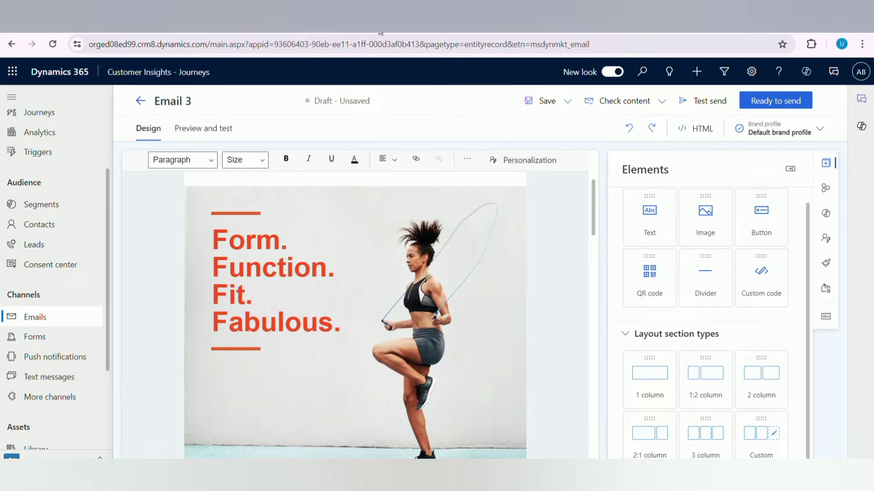
left_click(198, 131)
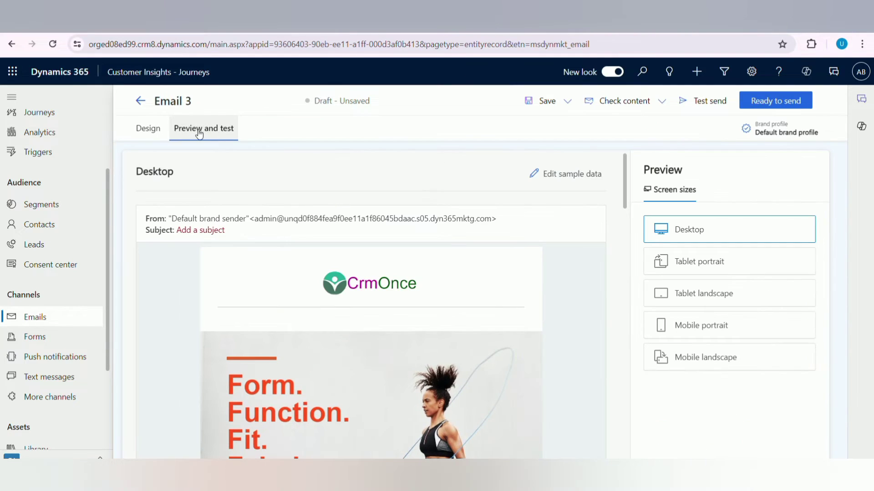
left_click(712, 277)
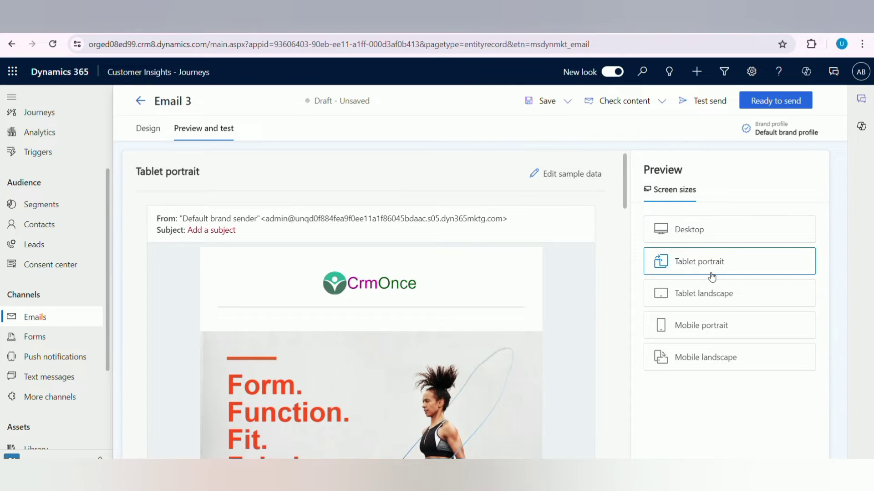
left_click(715, 302)
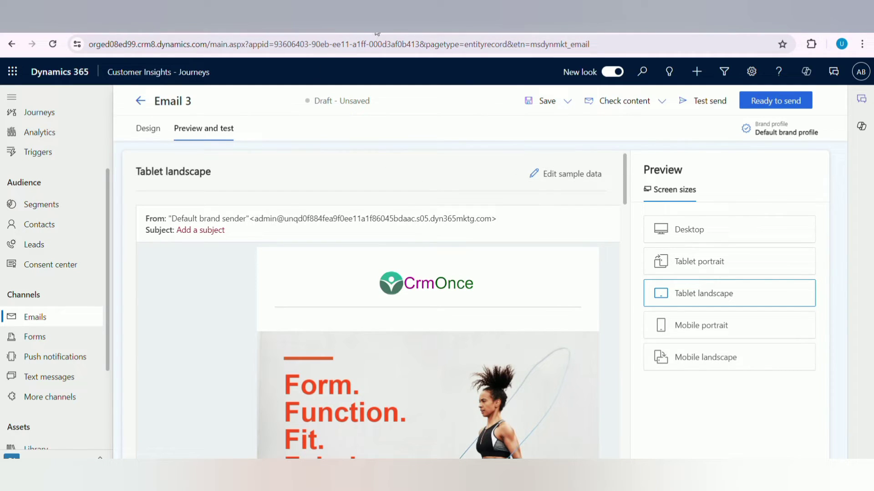
Auto-format Email 3's HTML source with Format document and scroll through the code.
left_click(155, 137)
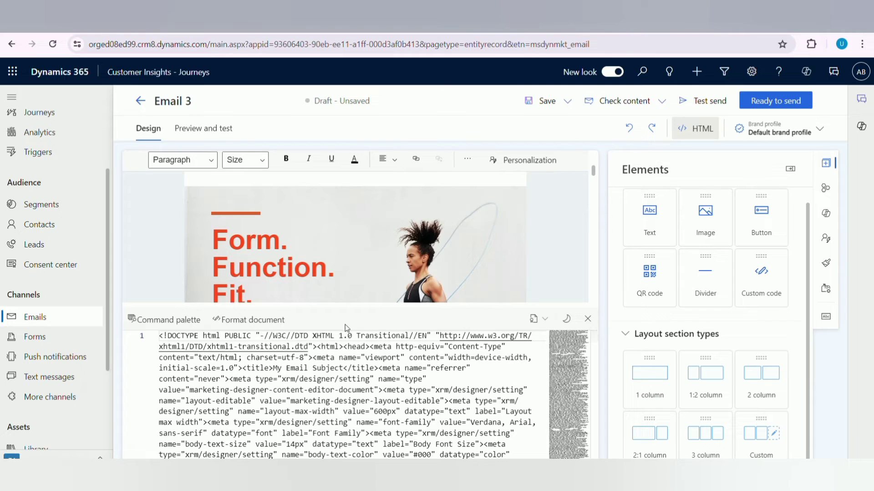
left_click(265, 324)
scroll(328, 364, "down", 2)
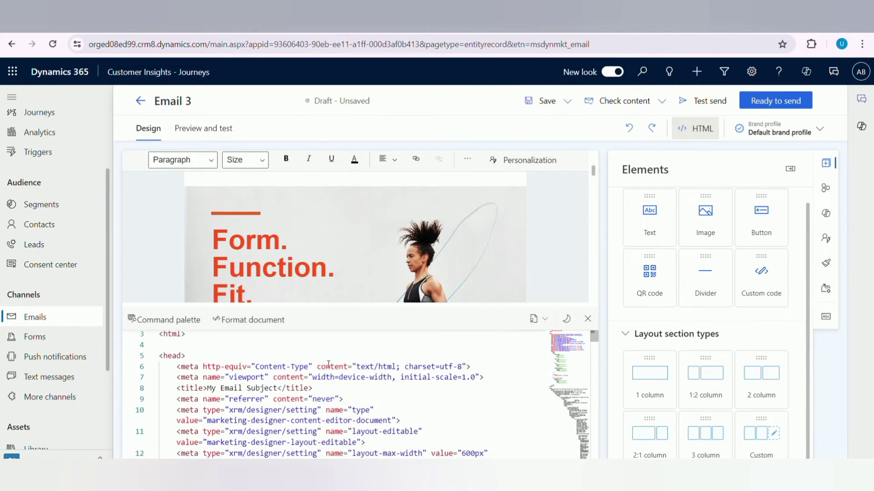
scroll(328, 364, "down", 6)
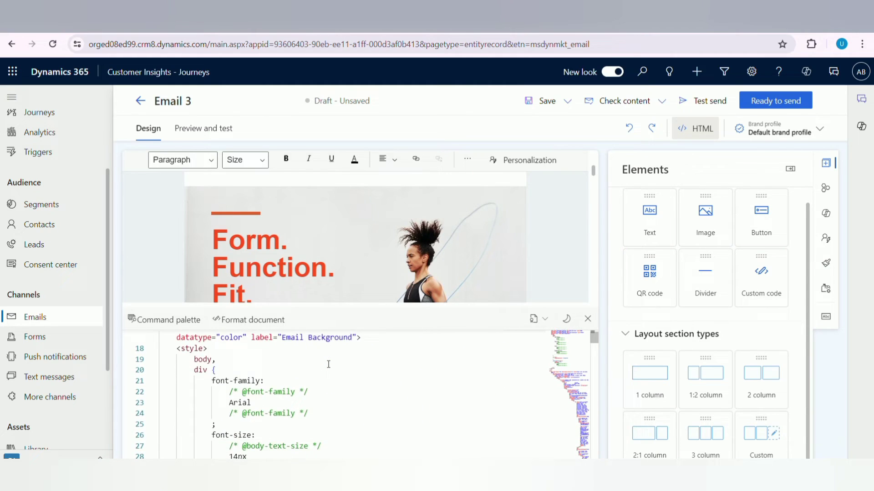
scroll(328, 364, "down", 12)
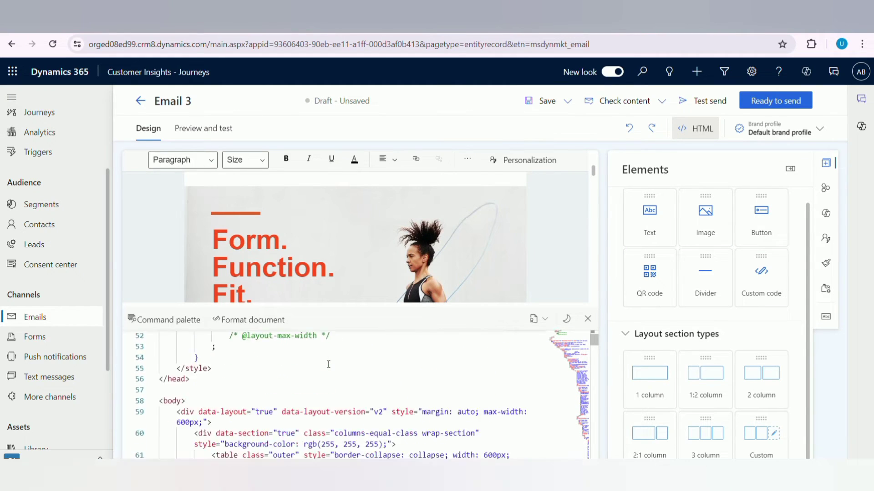
scroll(328, 364, "down", 4)
scroll(328, 364, "up", 15)
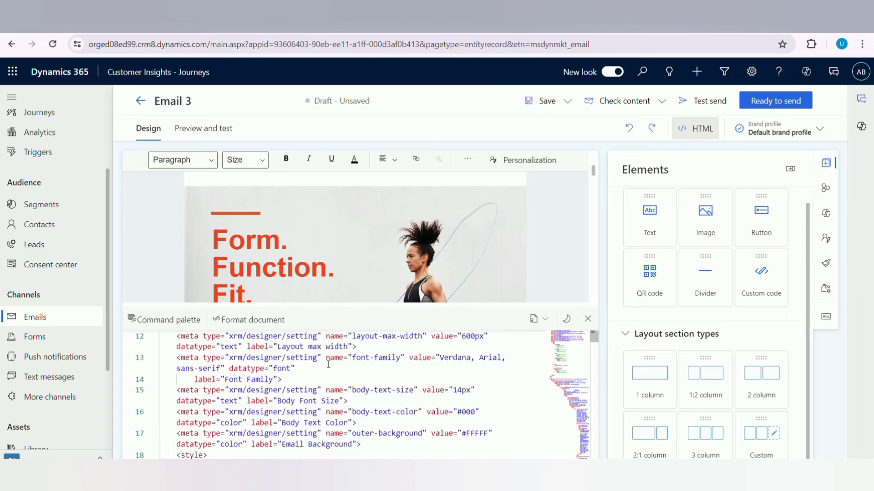
scroll(328, 364, "up", 4)
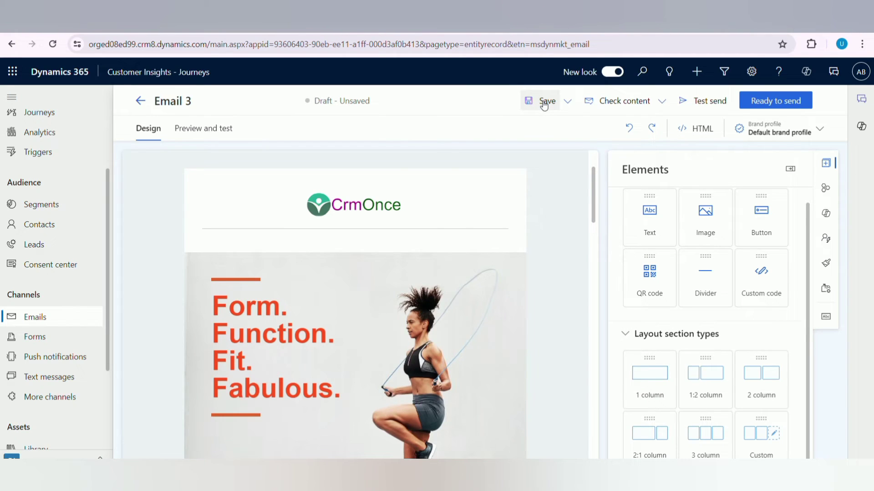
Save Email 3 and run Check content, which reports the subject is missing.
left_click(544, 102)
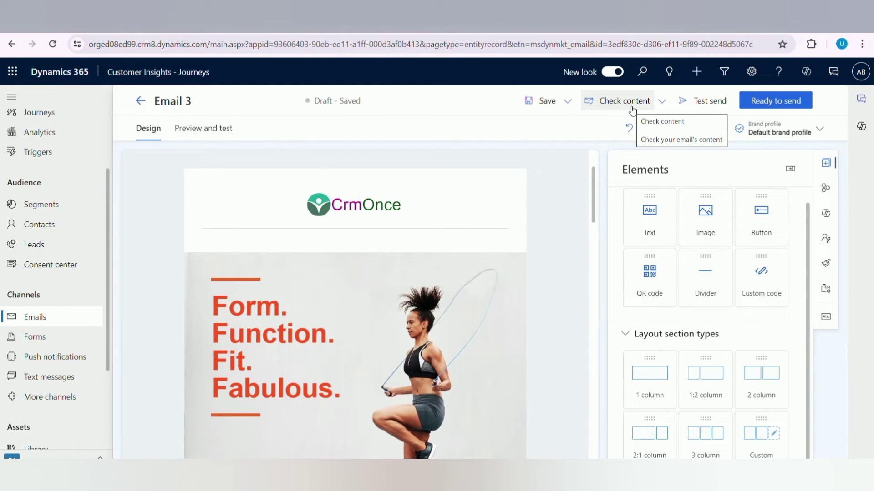
left_click(616, 96)
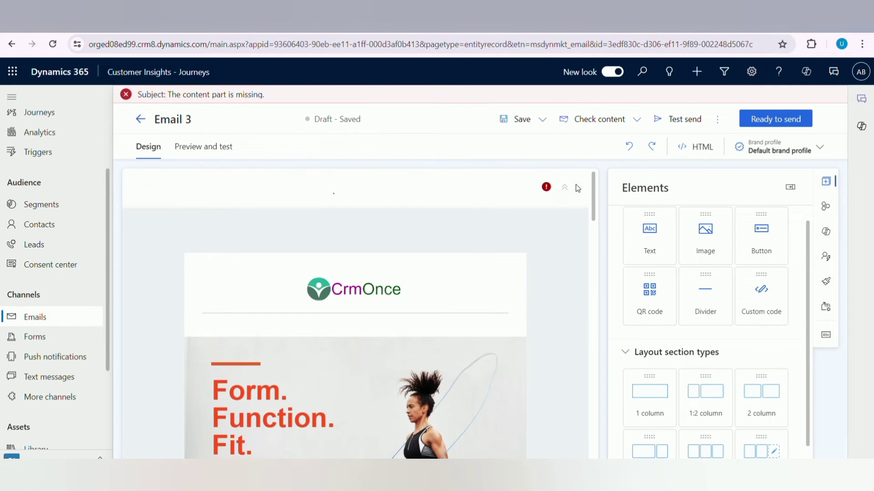
Set the email subject to 'Testing' and save the draft.
left_click(564, 187)
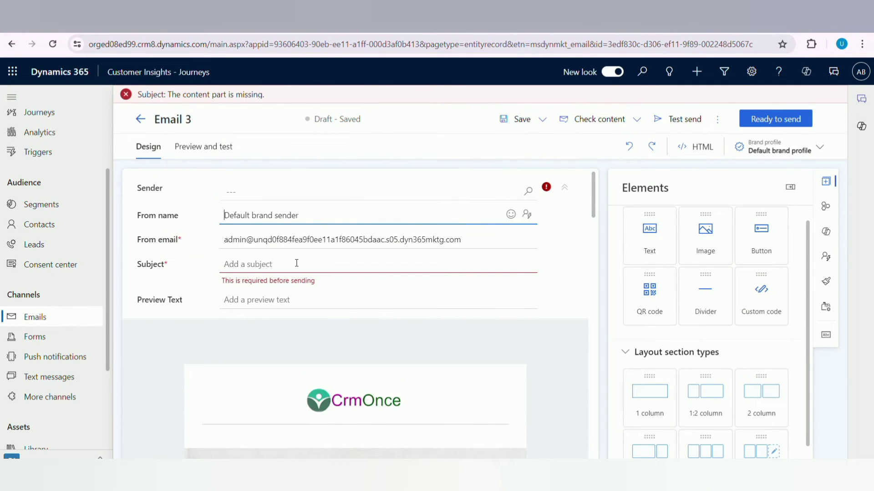
left_click(296, 263)
type("Te")
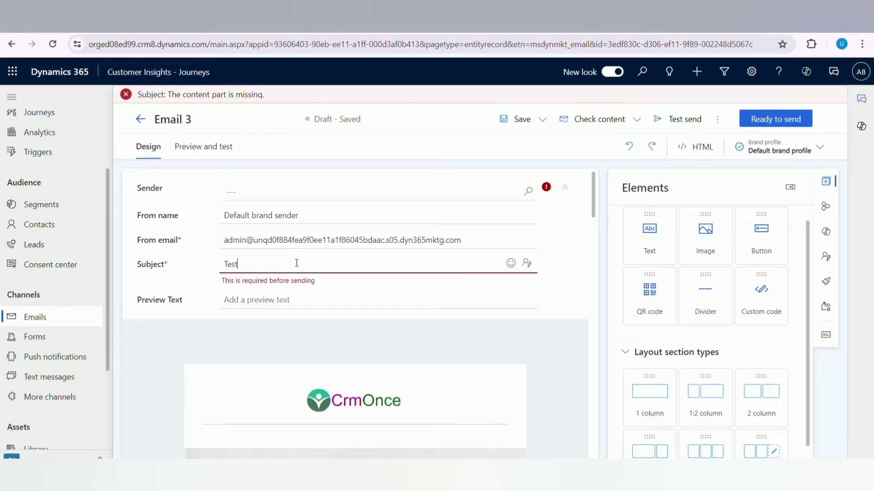
type("sting")
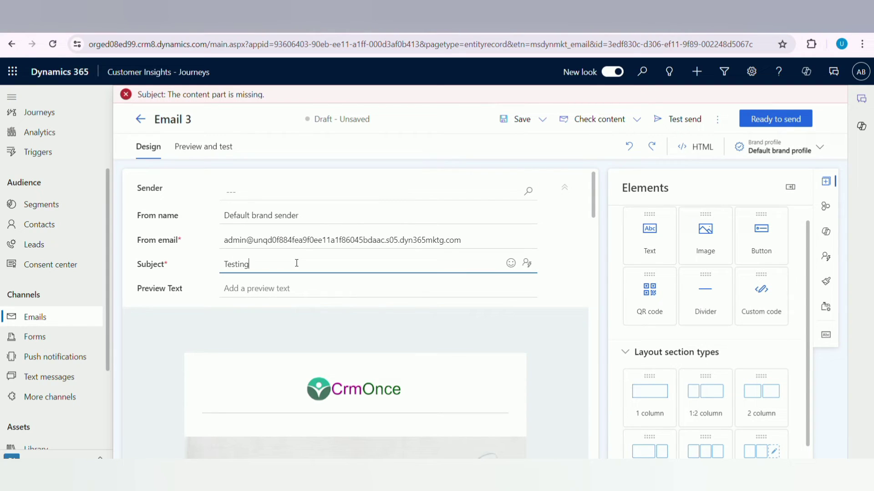
type(" p")
key("BackSpace")
left_click(520, 122)
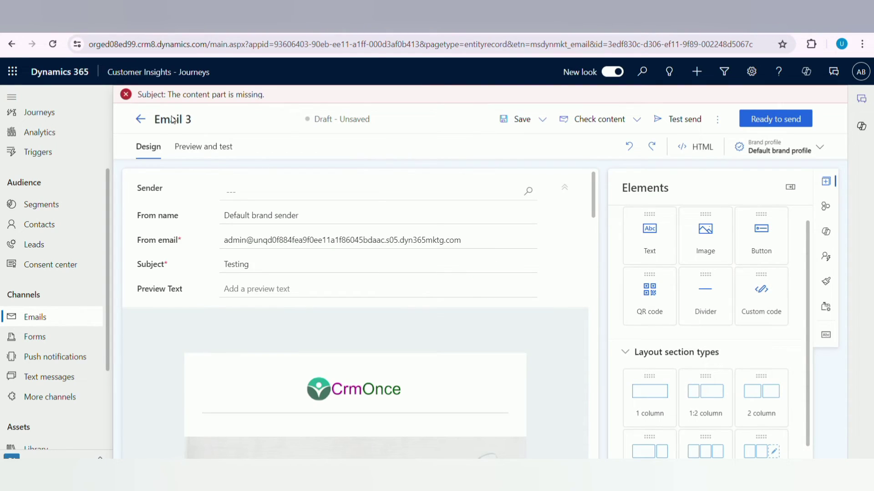
Rename the email from 'Email 3' to 'Test 3' and save it.
left_click(173, 120)
double_click(177, 116)
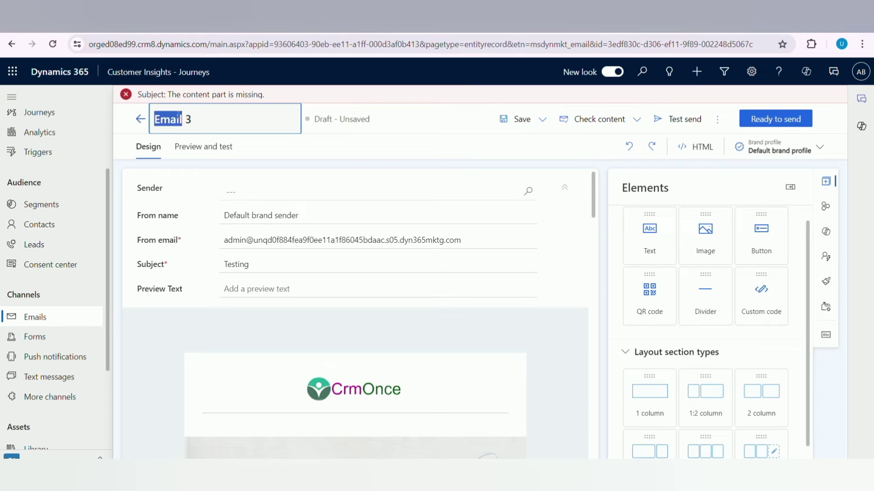
left_click(178, 116)
key("BackSpace")
key("BackSpace")
key("BackSpace")
key("BackSpace")
key("BackSpace")
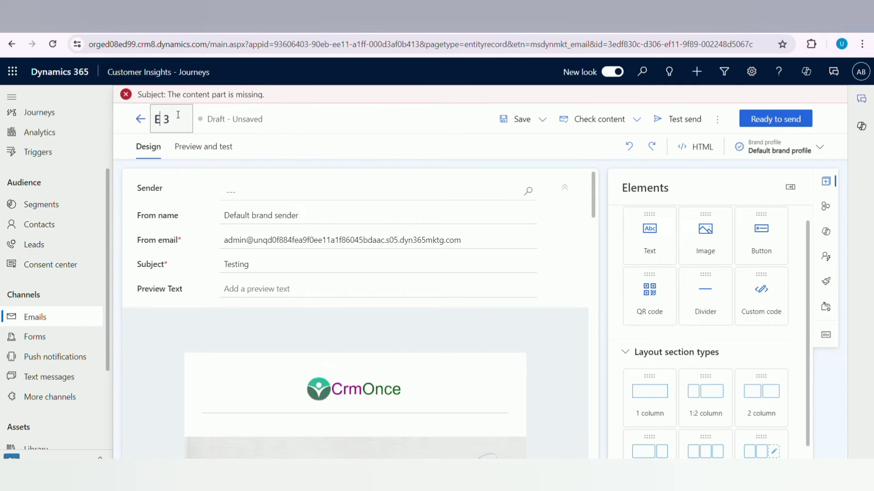
type("Test")
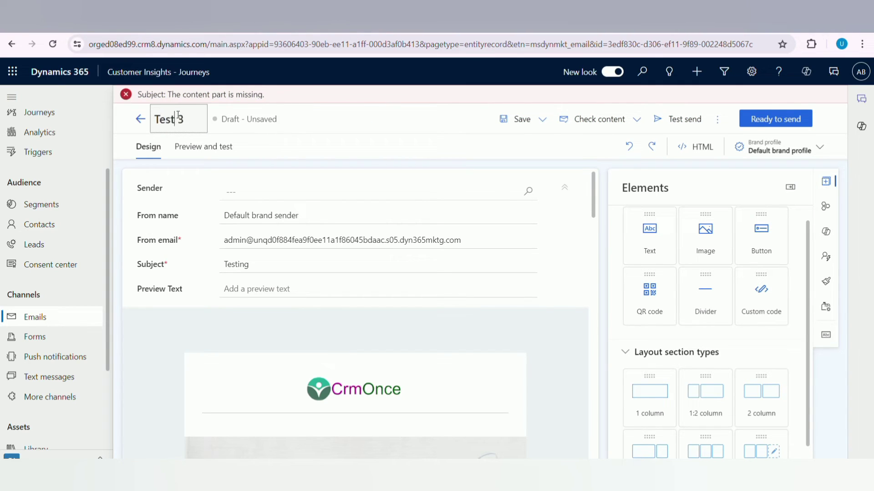
left_click(521, 120)
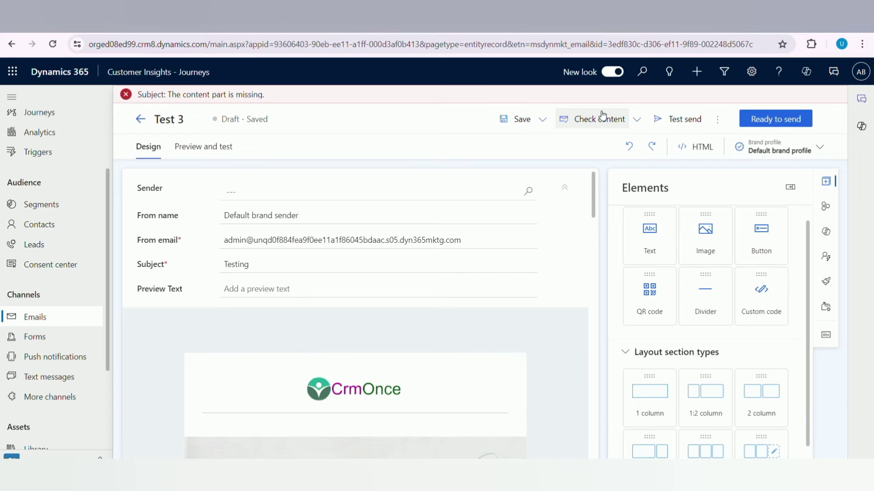
Run Check content on Test 3, confirm no errors, and mark it Ready to send.
left_click(602, 115)
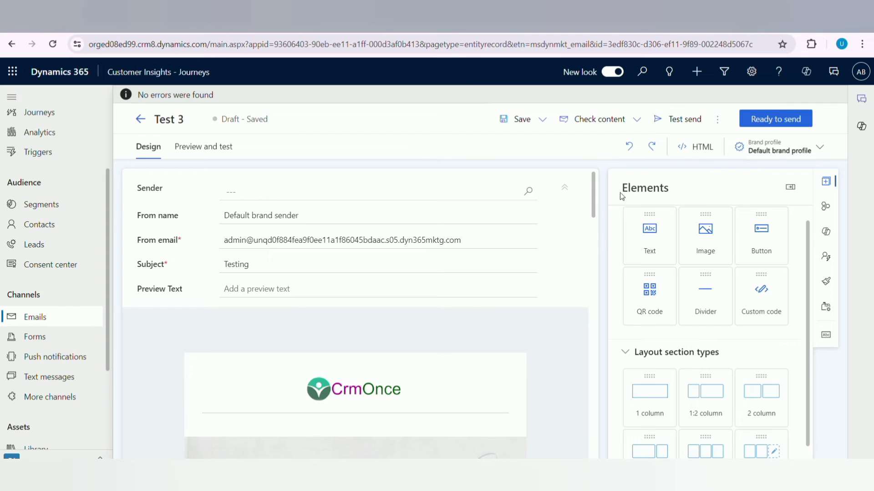
left_click(775, 127)
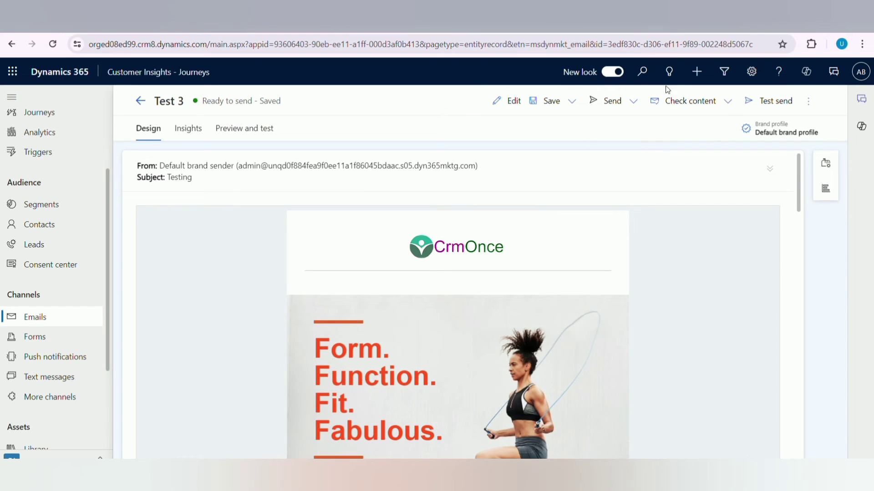
Test-send Test 3 to the pasted Gmail recipient address, then open a new browser tab.
left_click(774, 105)
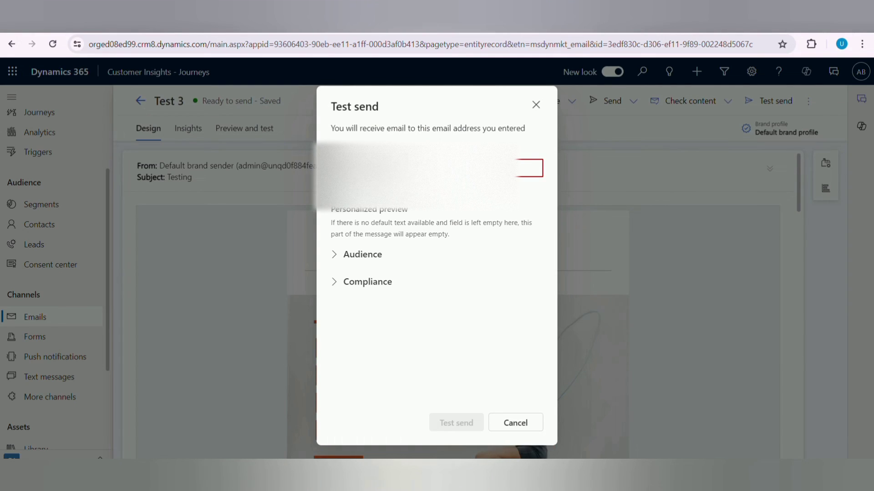
key("ctrl+v")
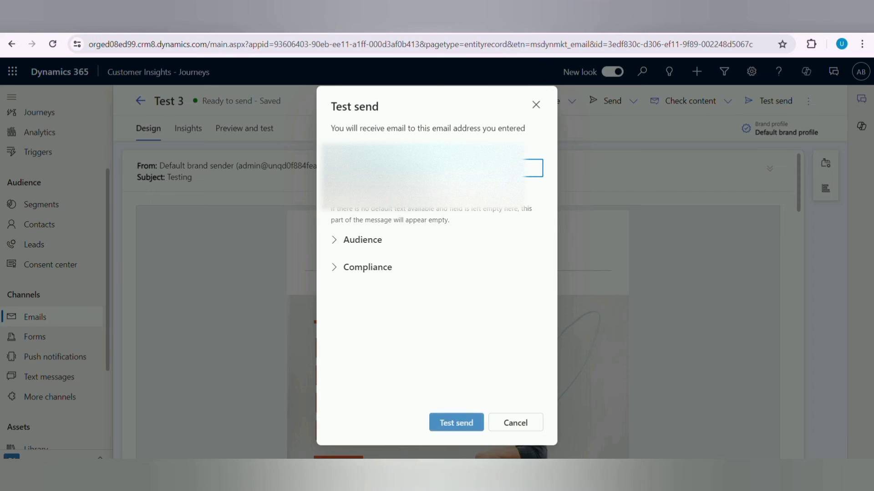
left_click(455, 422)
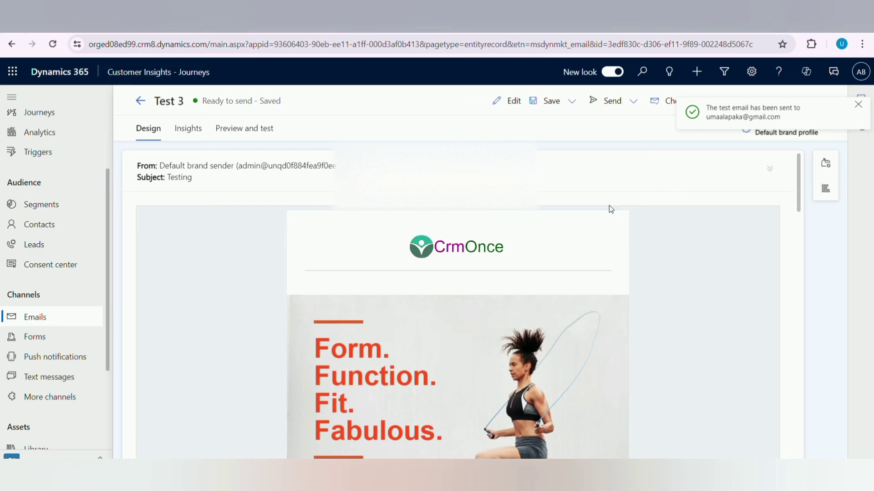
triple_click(733, 112)
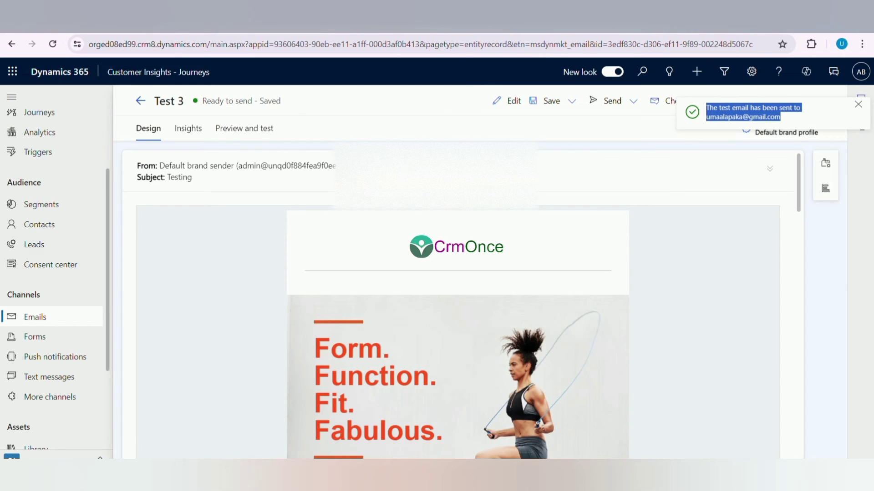
key("ctrl+t")
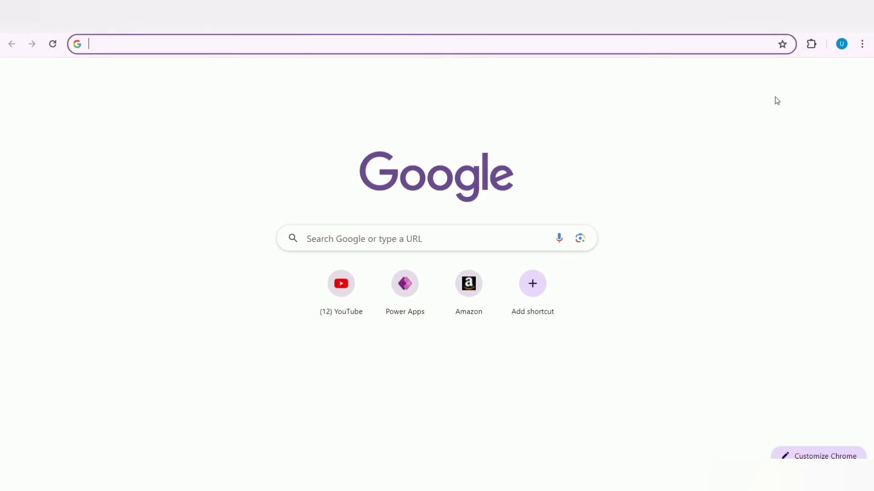
Open Gmail and reload the Promotions category to show the new '[Test] Testing' email.
left_click(736, 78)
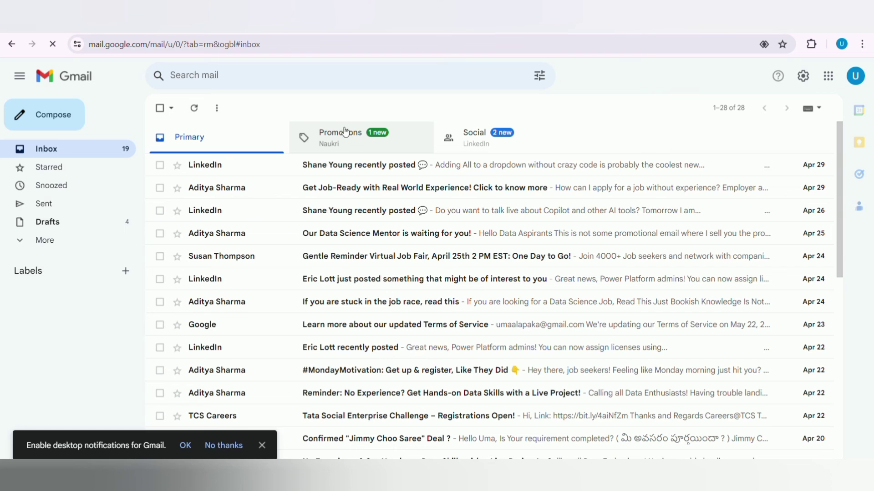
left_click(346, 132)
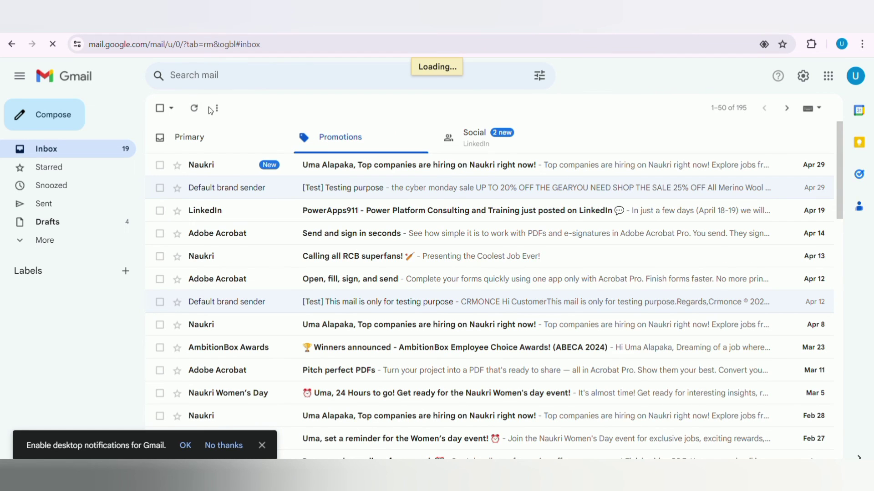
left_click(52, 45)
left_click(53, 44)
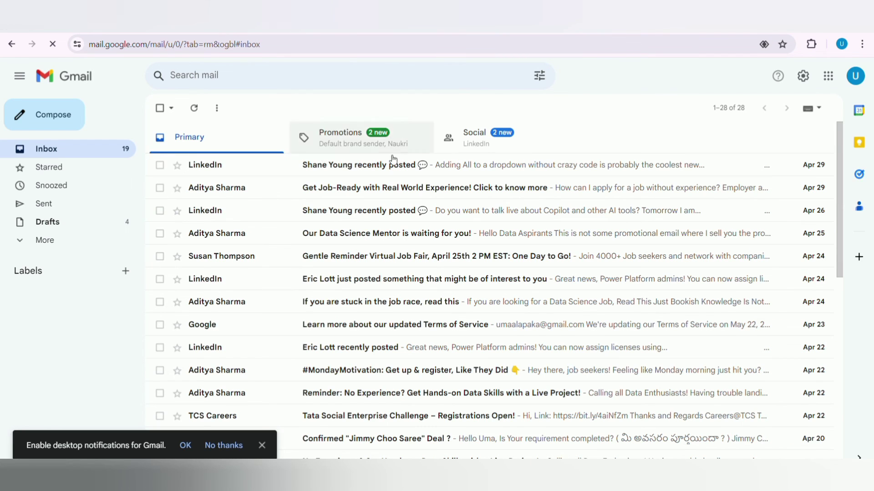
left_click(350, 141)
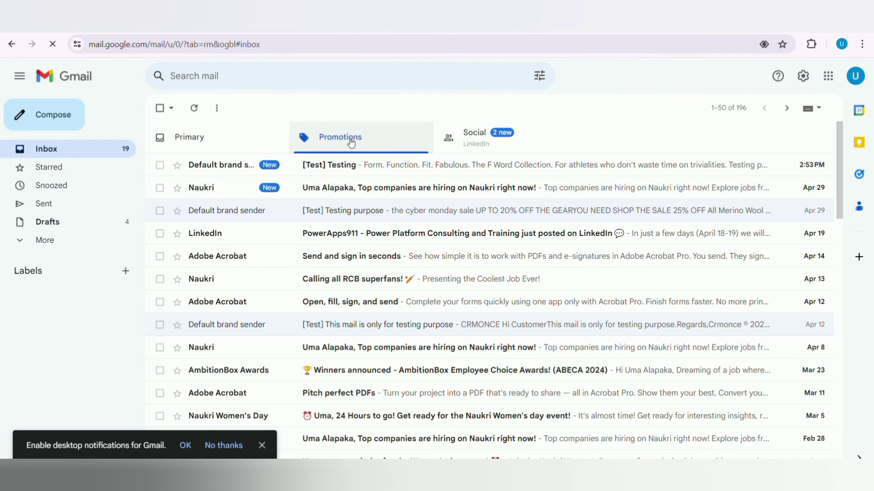
left_click(345, 168)
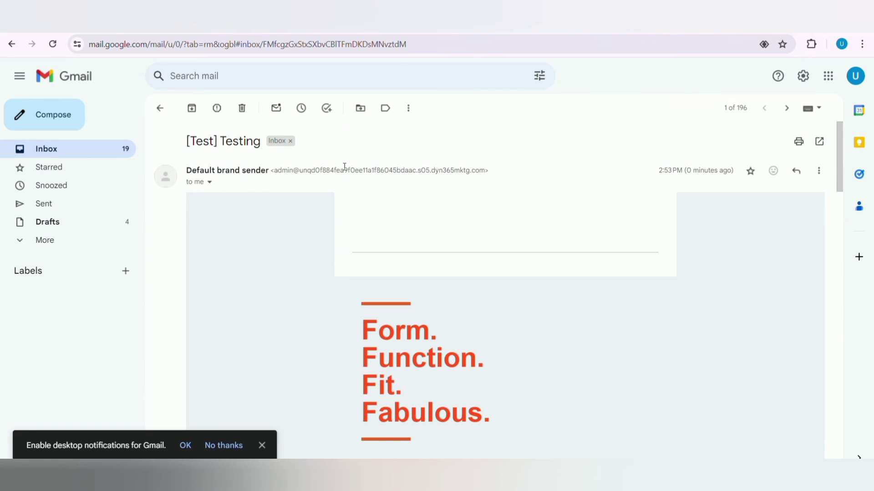
scroll(464, 263, "down", 3)
scroll(505, 218, "up", 3)
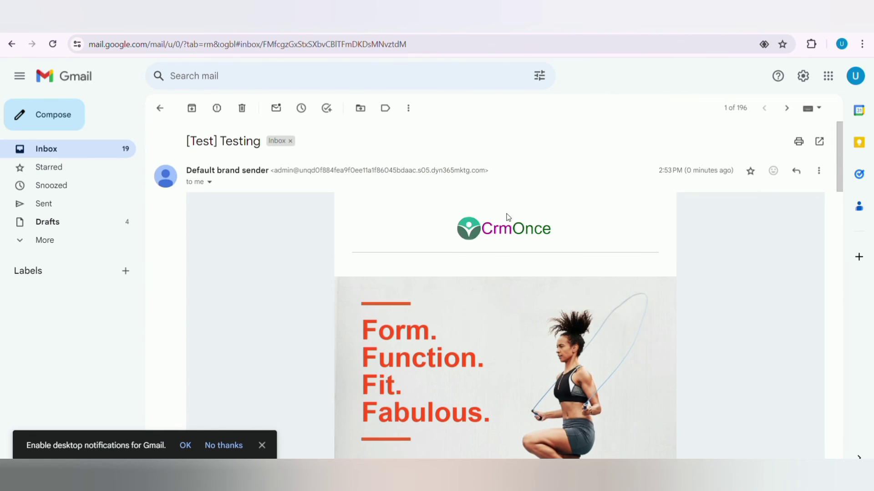
scroll(527, 257, "down", 10)
scroll(527, 259, "up", 3)
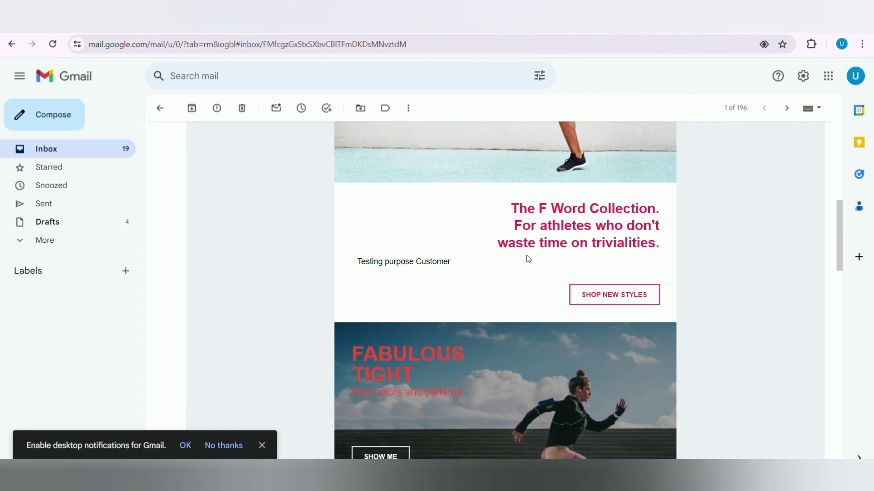
left_click_drag(388, 258, 469, 267)
scroll(469, 266, "down", 10)
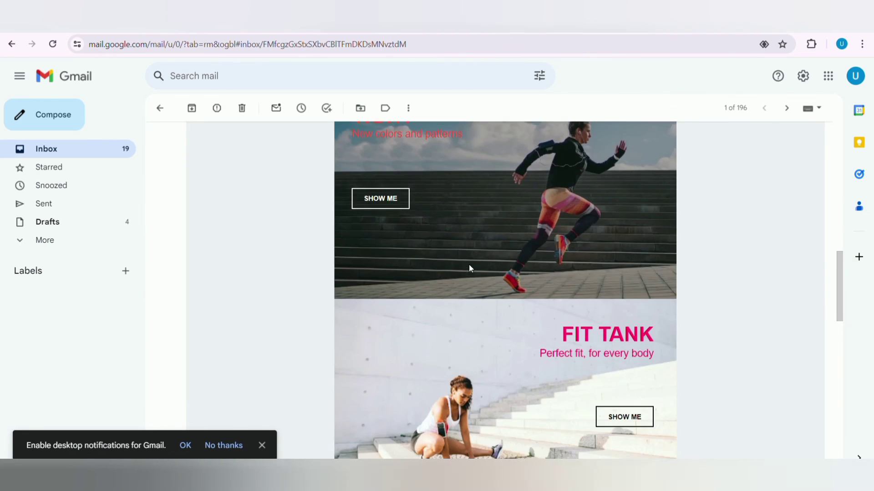
scroll(470, 268, "down", 8)
scroll(470, 268, "up", 15)
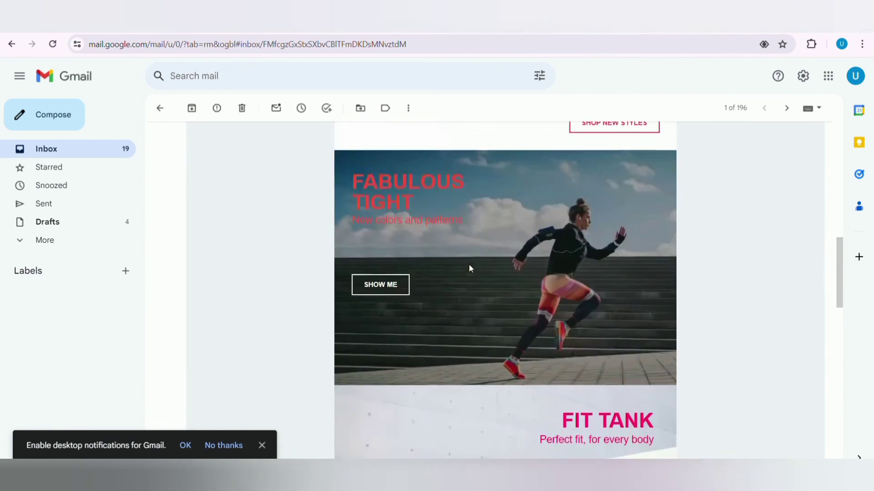